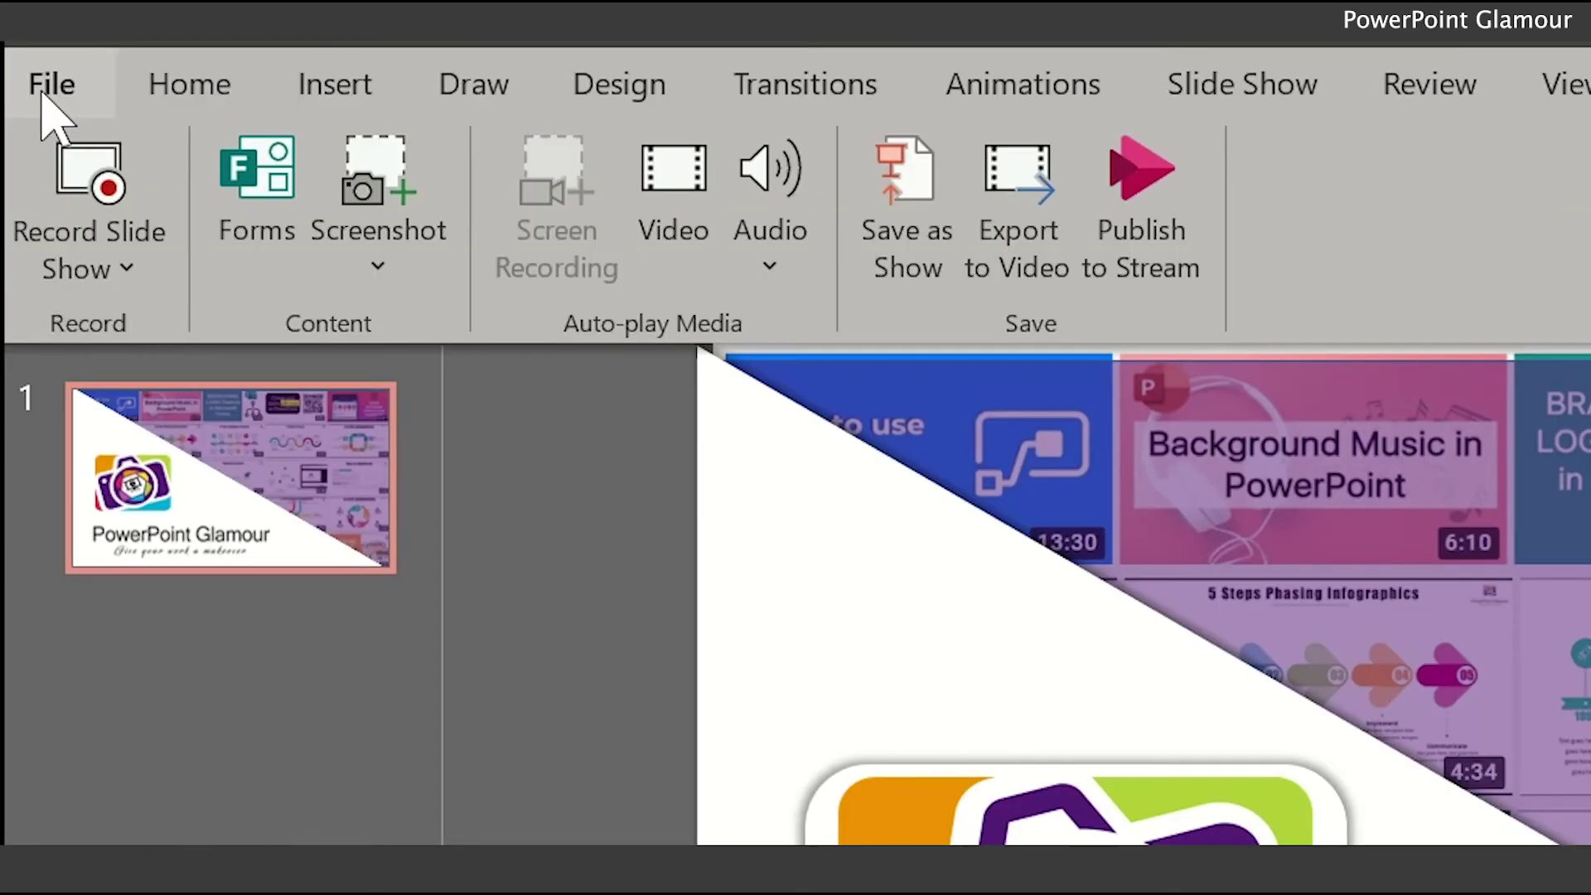
# Save the slide via Save As in JPEG File Interchange Format under the name 'background'
pyautogui.click(48, 87)
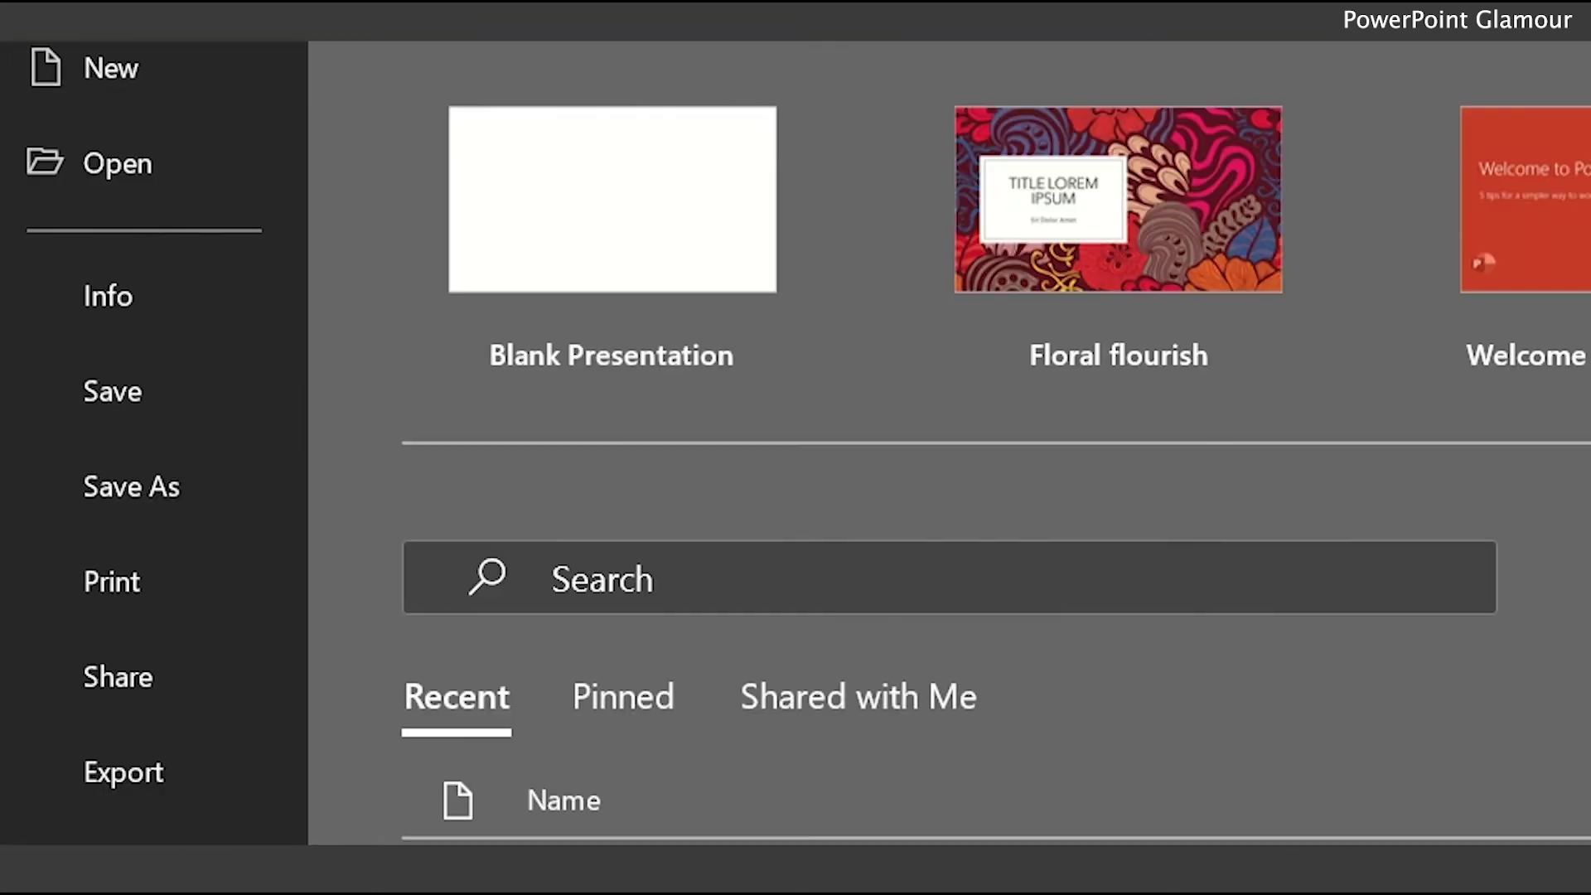
pyautogui.click(171, 492)
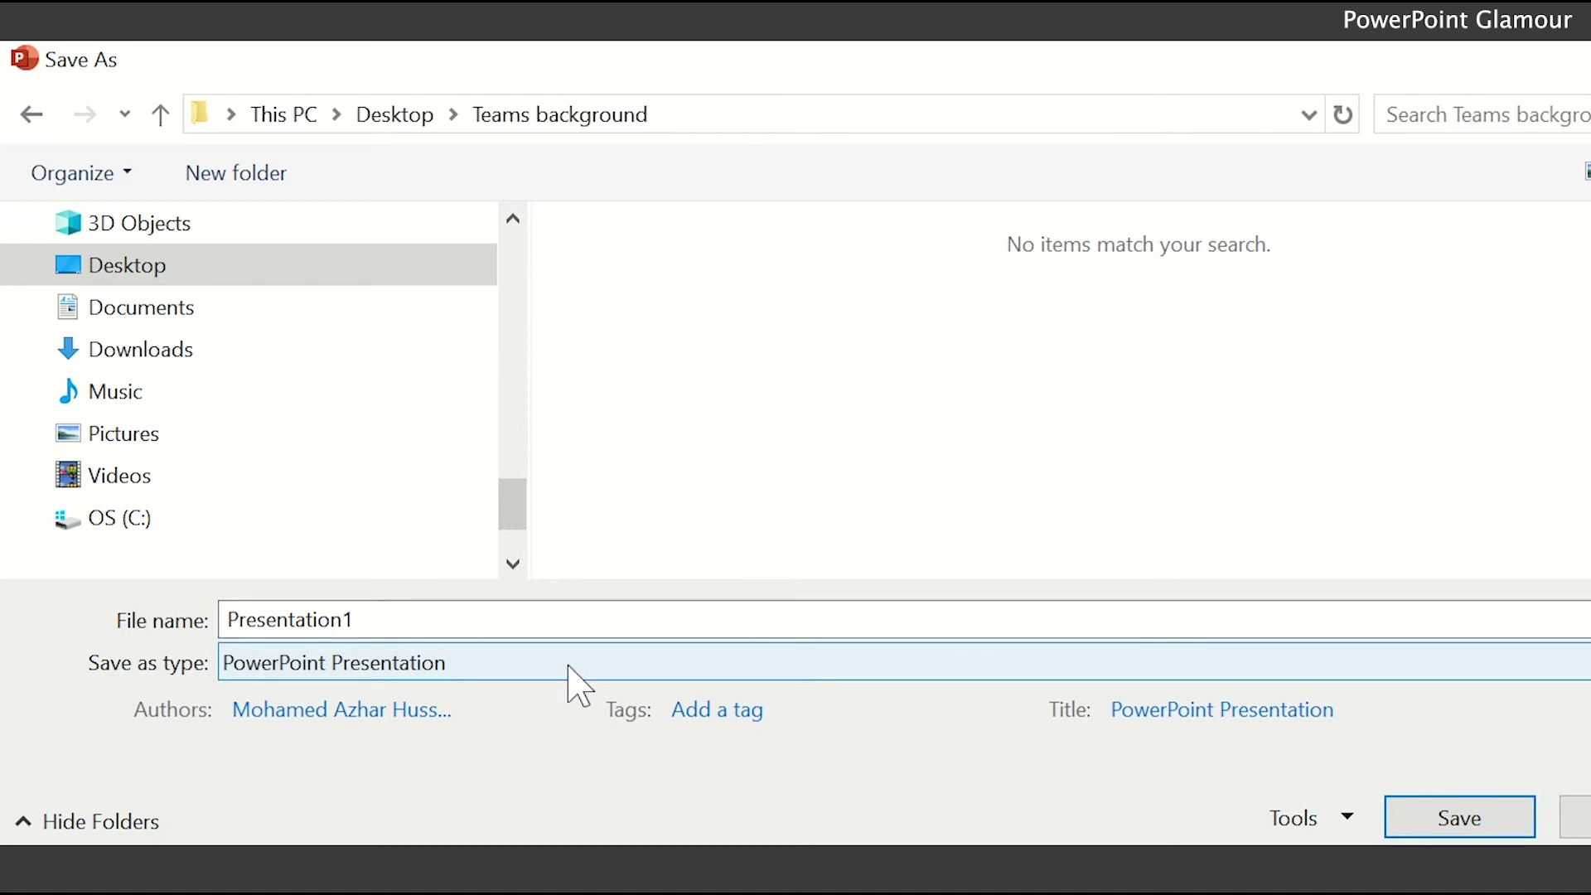
pyautogui.click(569, 668)
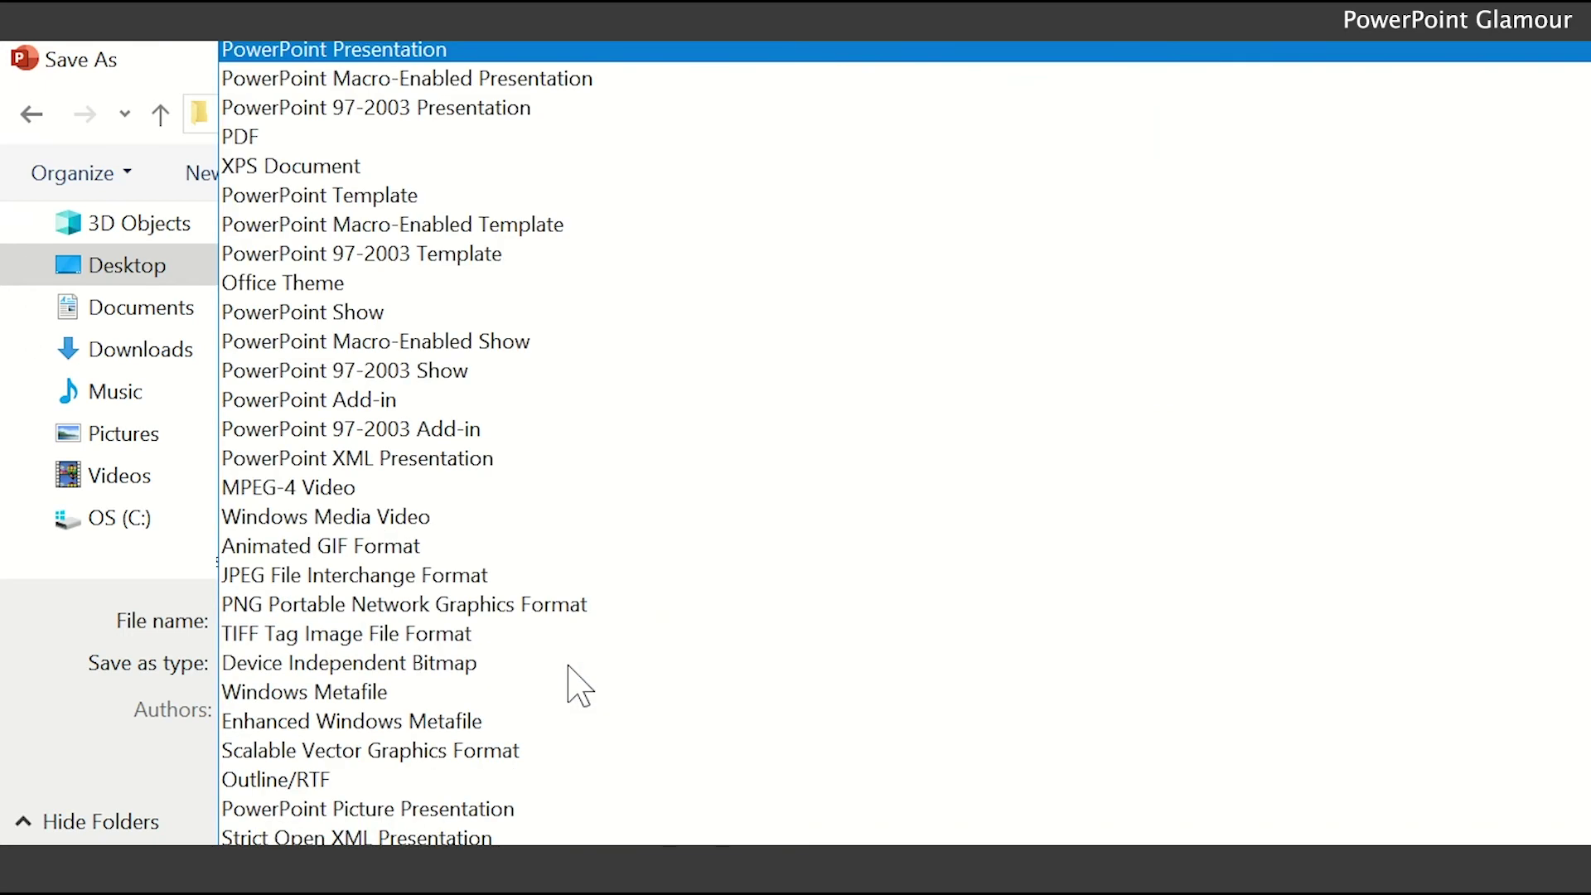
pyautogui.click(527, 576)
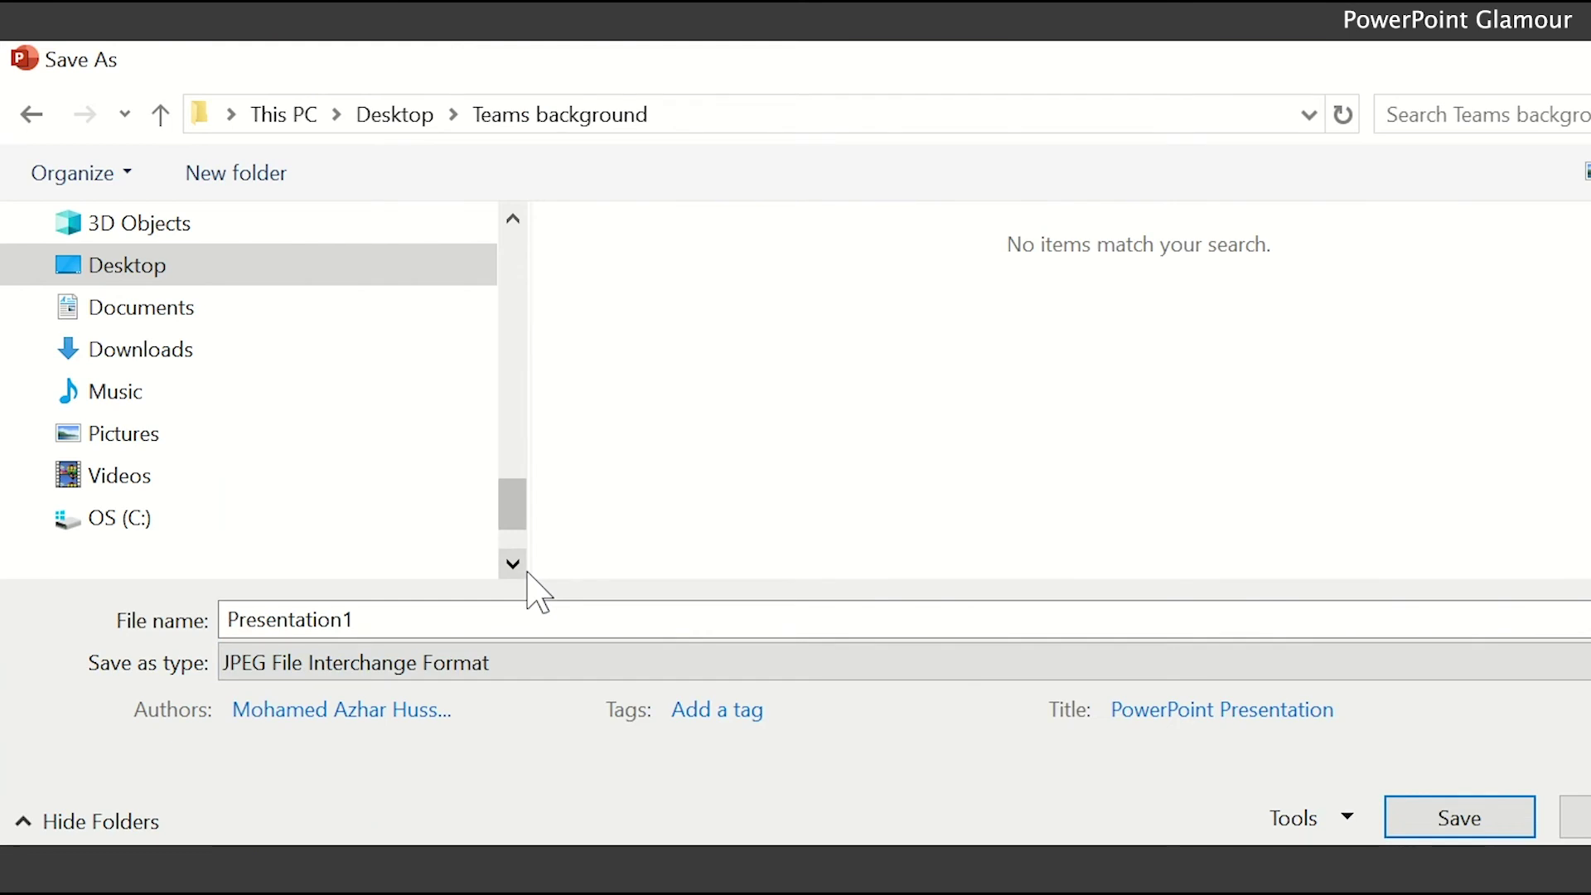
pyautogui.doubleClick(481, 616)
pyautogui.write('ba')
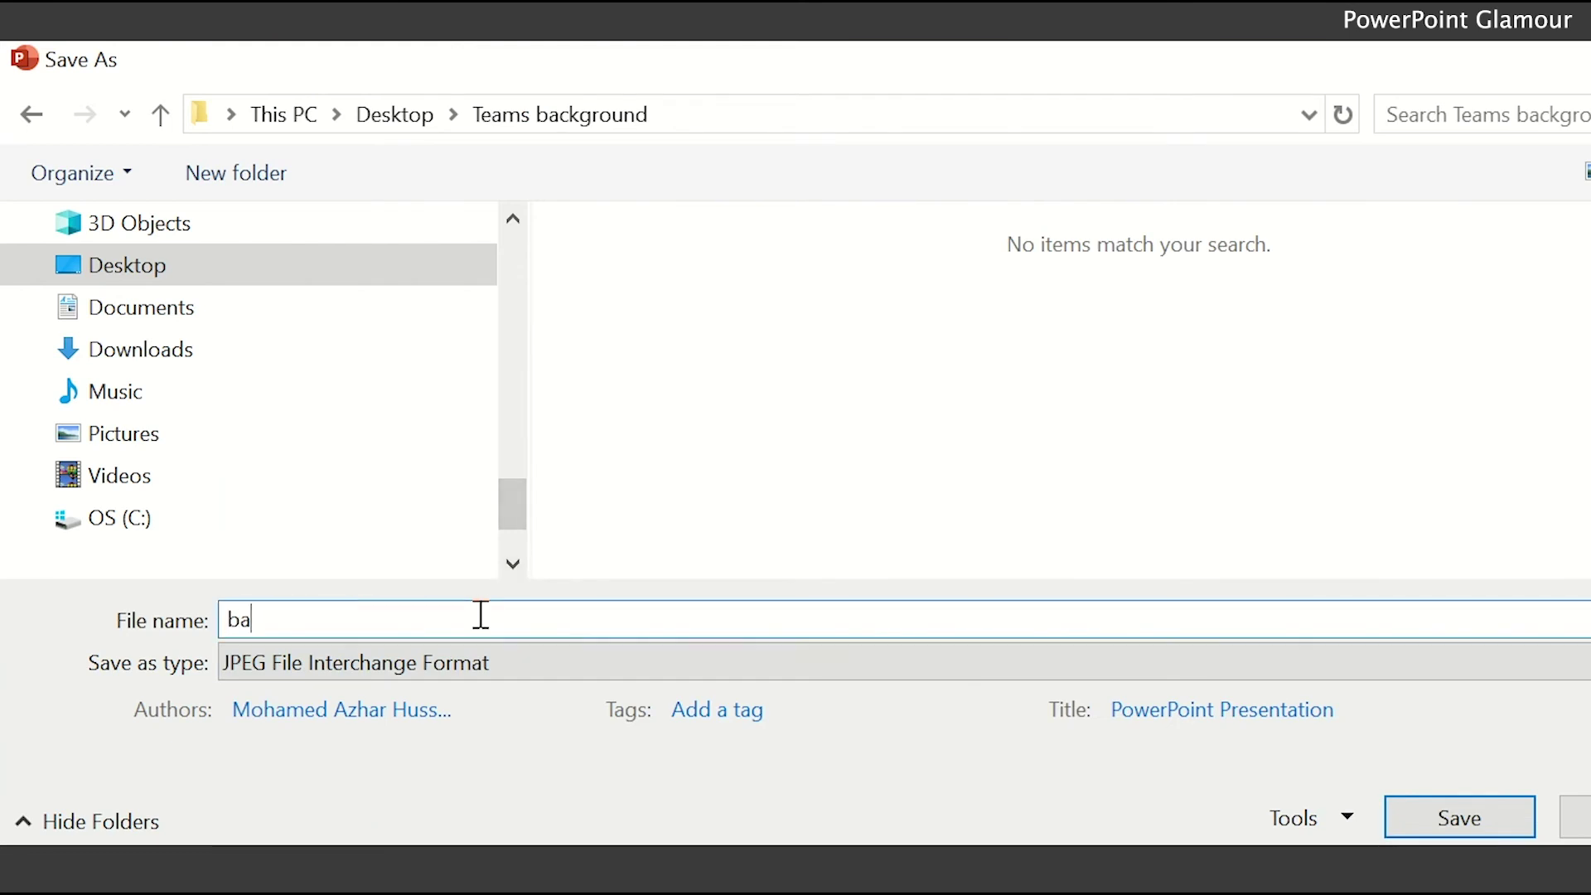
pyautogui.write('ck')
pyautogui.write('kground')
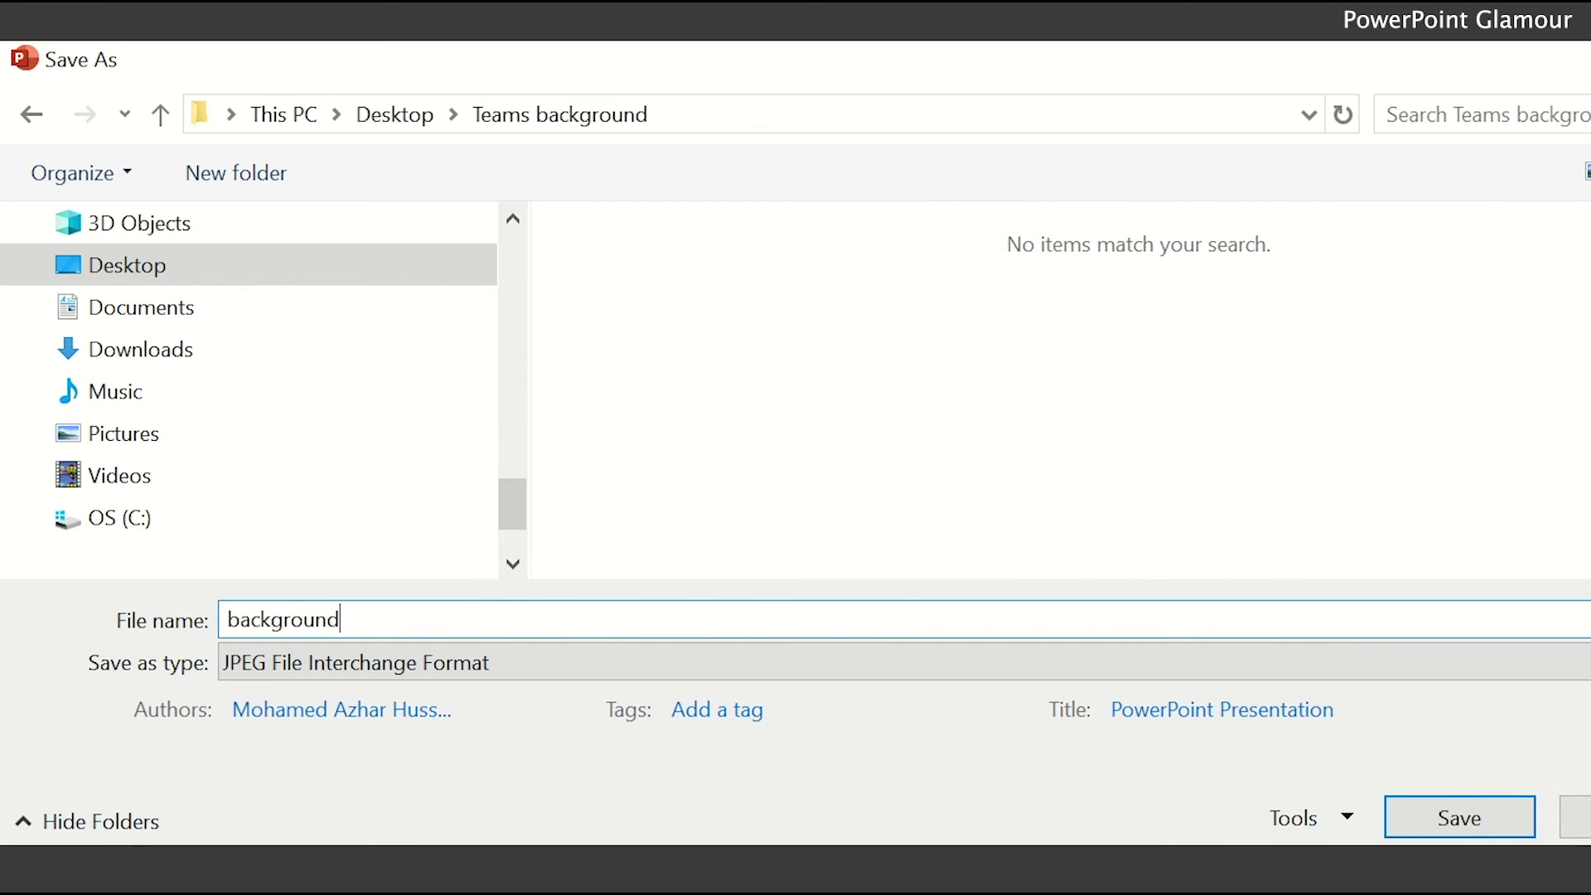
pyautogui.click(1404, 824)
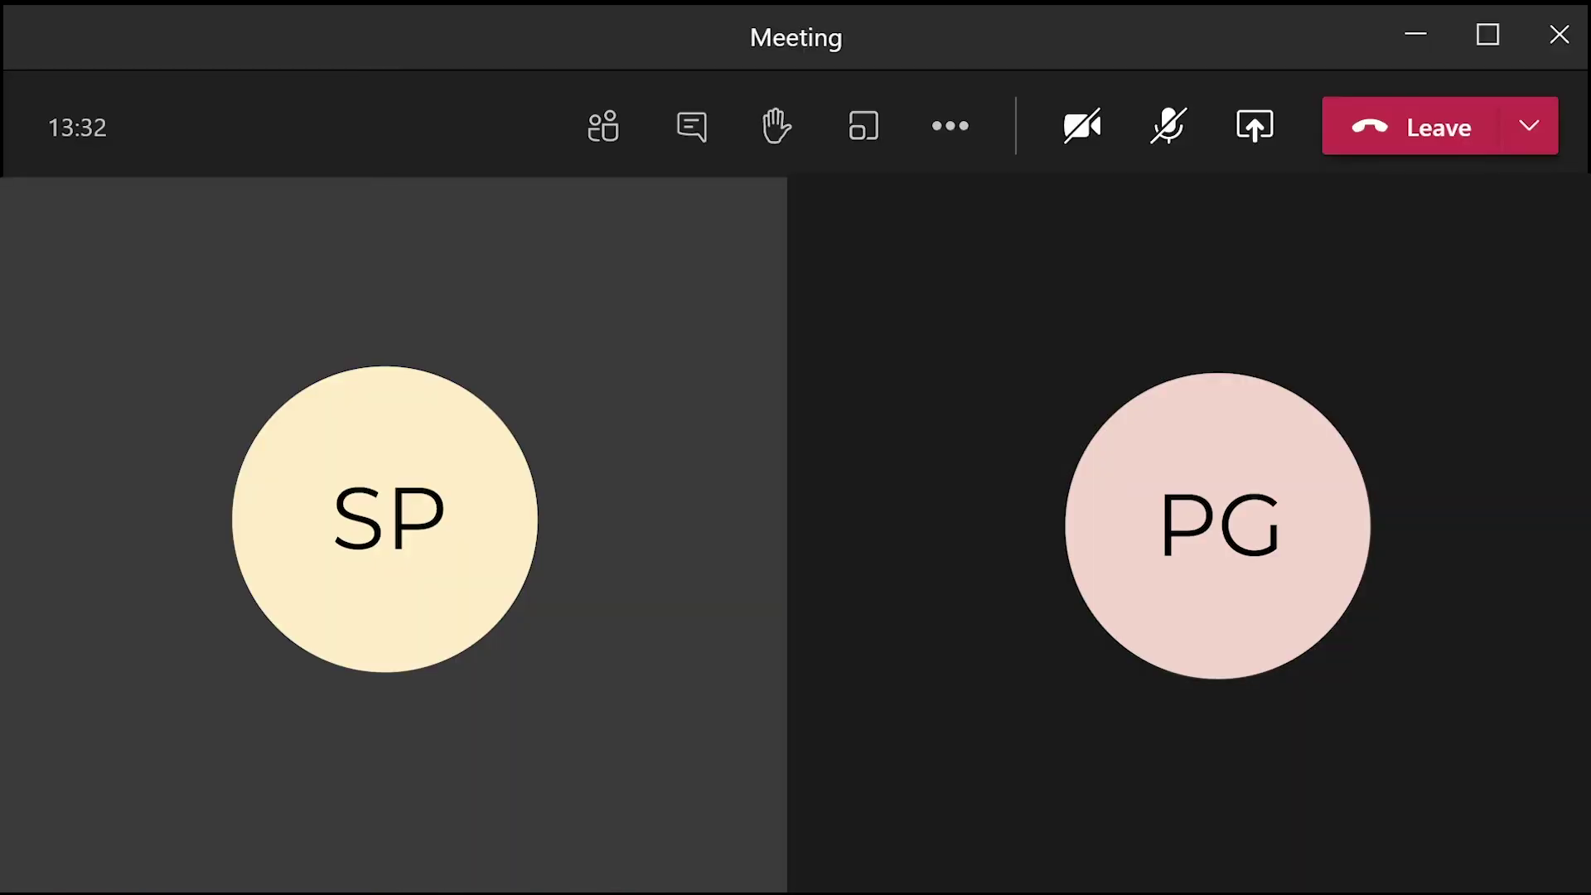
# Reach Apply background effects from the meeting's more-actions menu
pyautogui.click(952, 131)
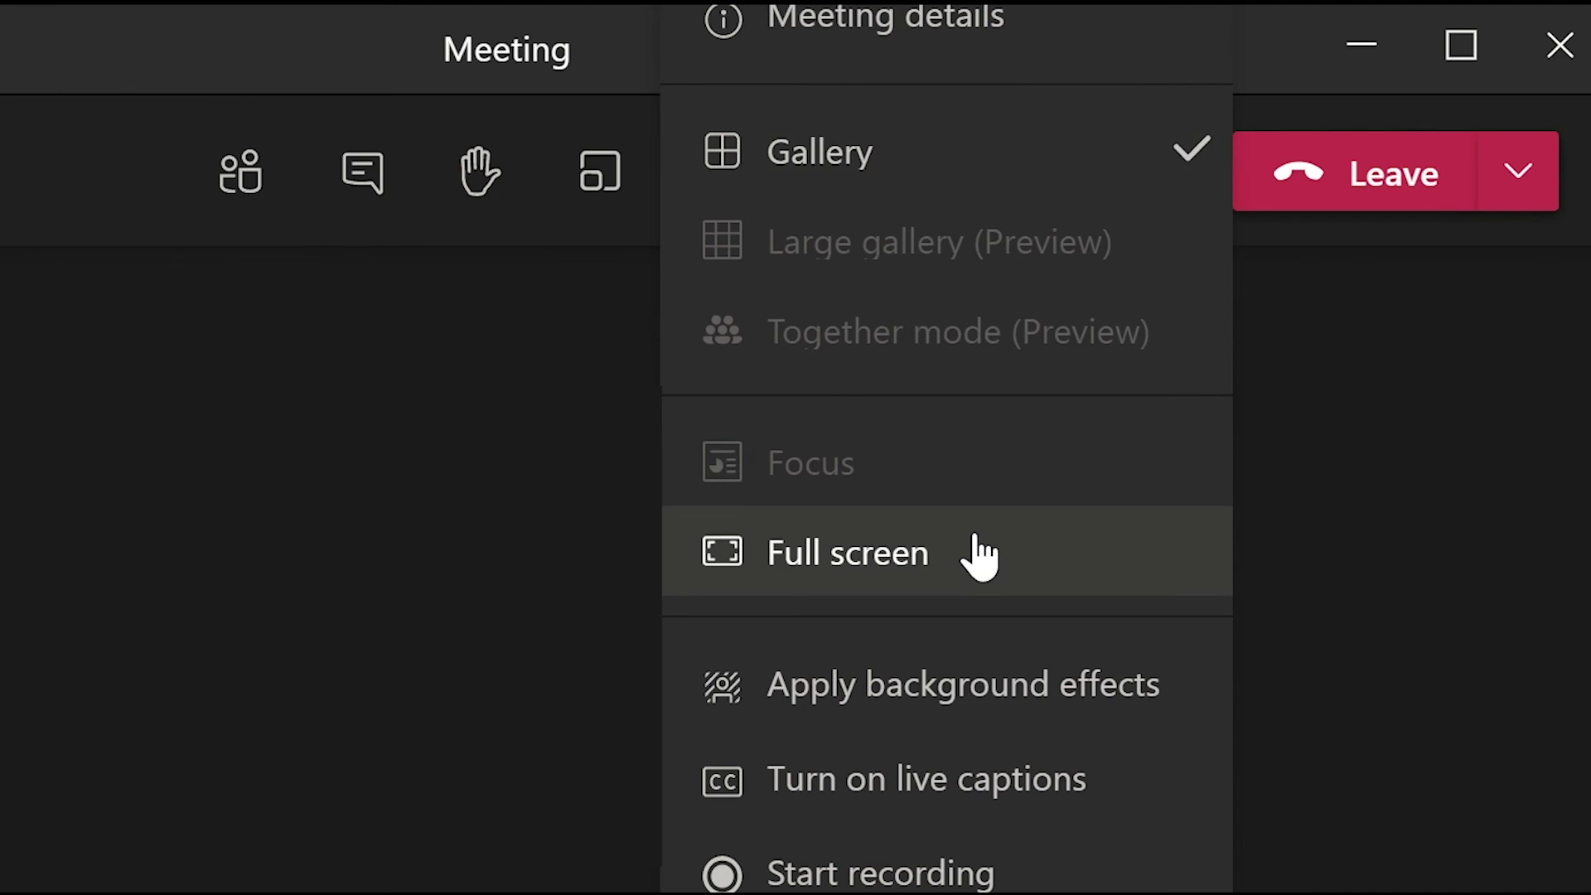
pyautogui.click(1123, 711)
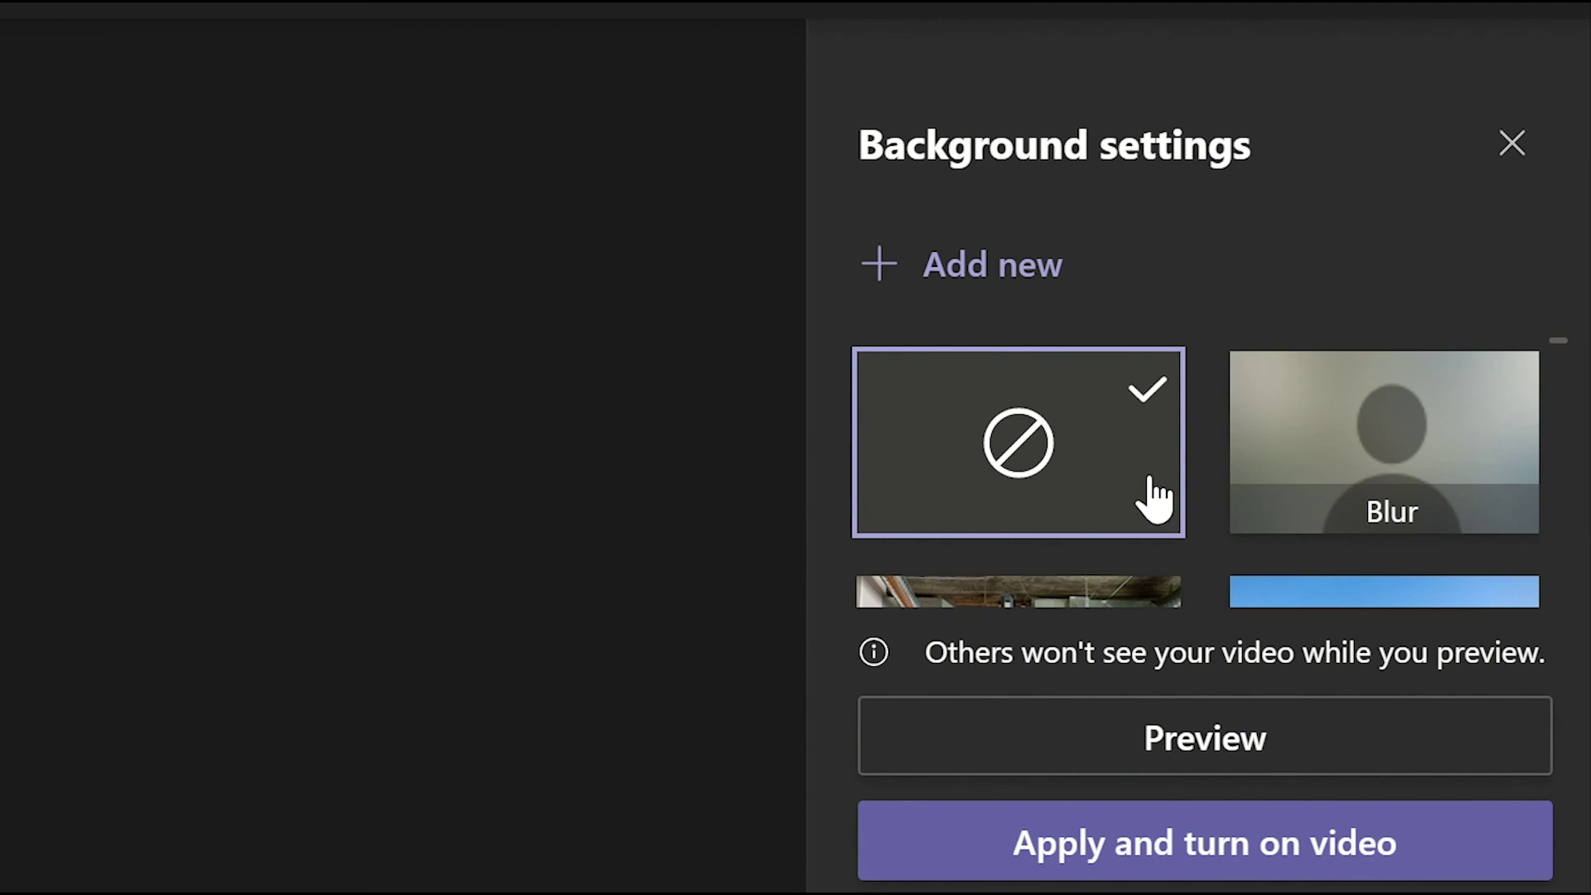
pyautogui.scroll(-3, 1124, 510)
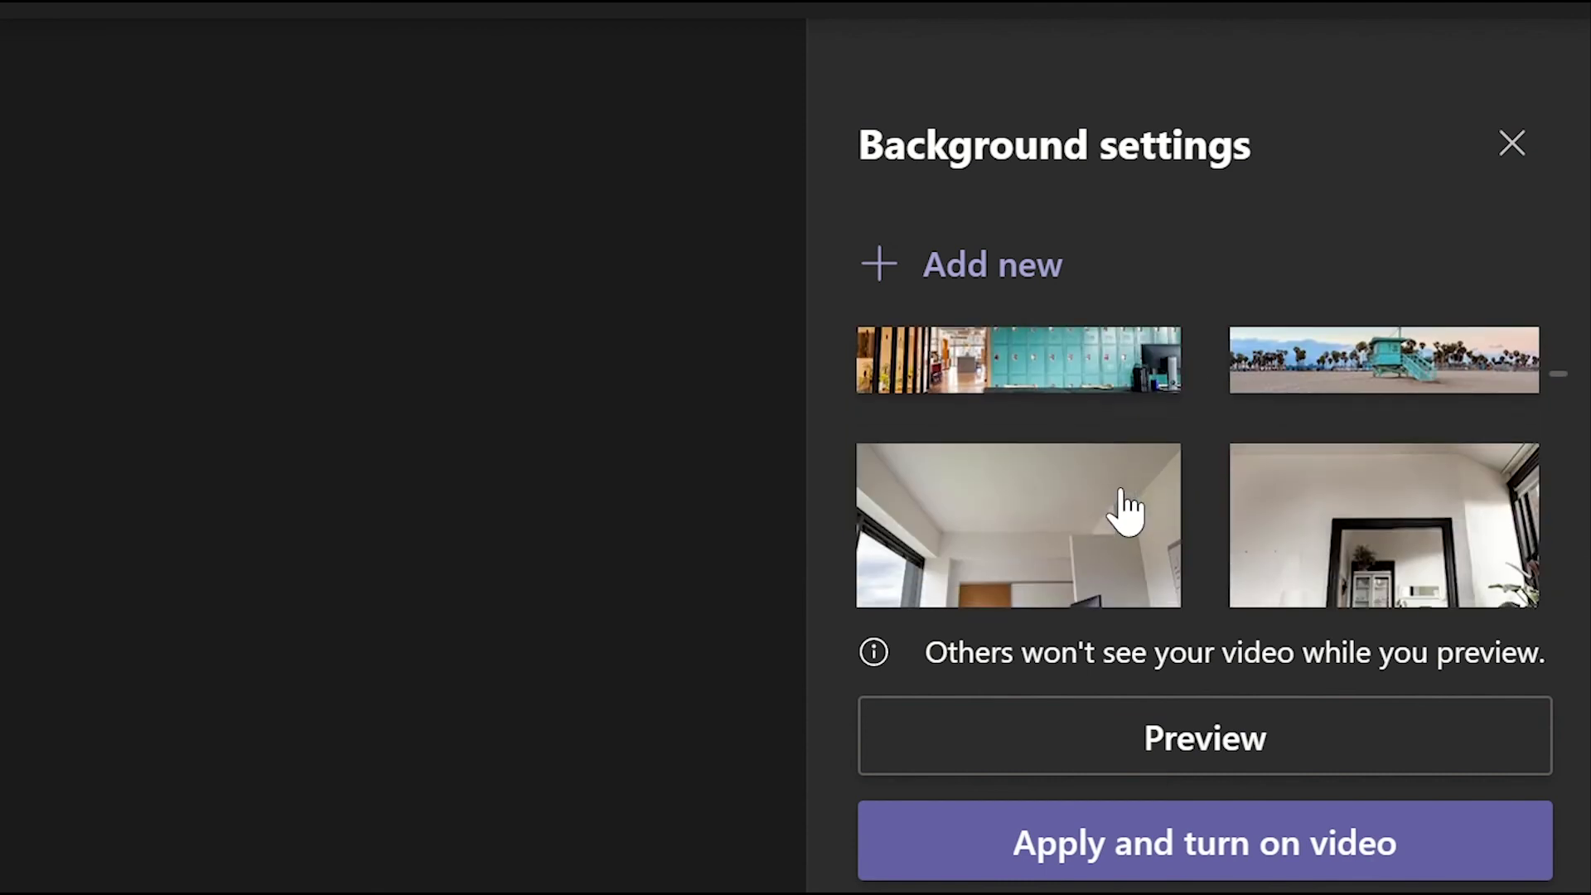
pyautogui.scroll(-3, 1124, 511)
pyautogui.scroll(-2, 1126, 511)
pyautogui.scroll(-3, 1124, 510)
pyautogui.scroll(-3, 1126, 510)
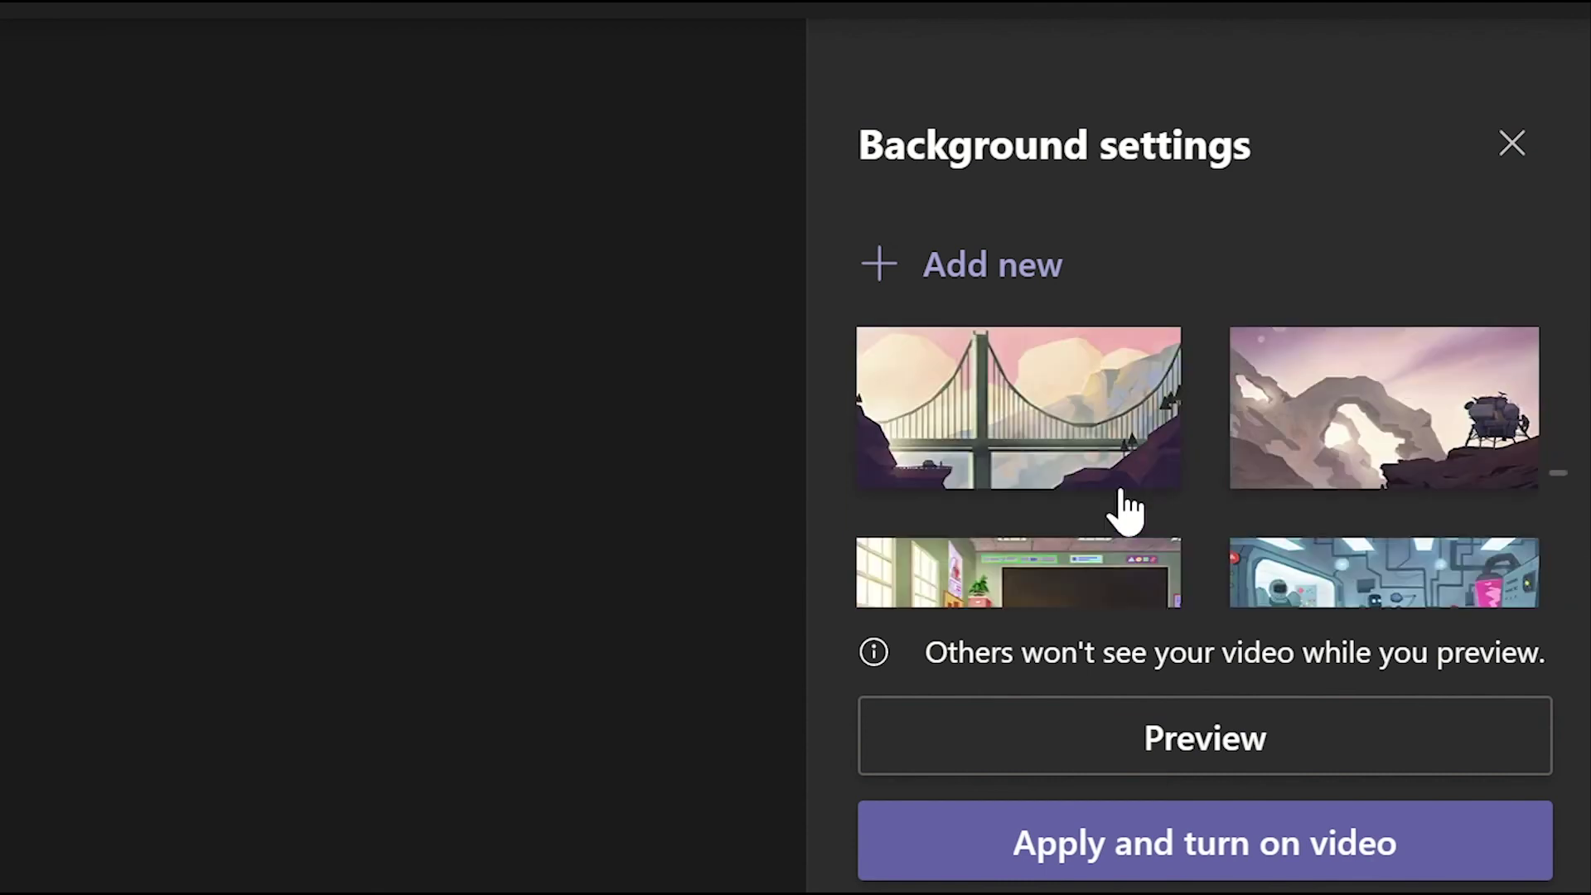
pyautogui.scroll(-2, 1125, 509)
pyautogui.scroll(-3, 1125, 511)
pyautogui.scroll(-3, 1124, 510)
pyautogui.scroll(-2, 1125, 509)
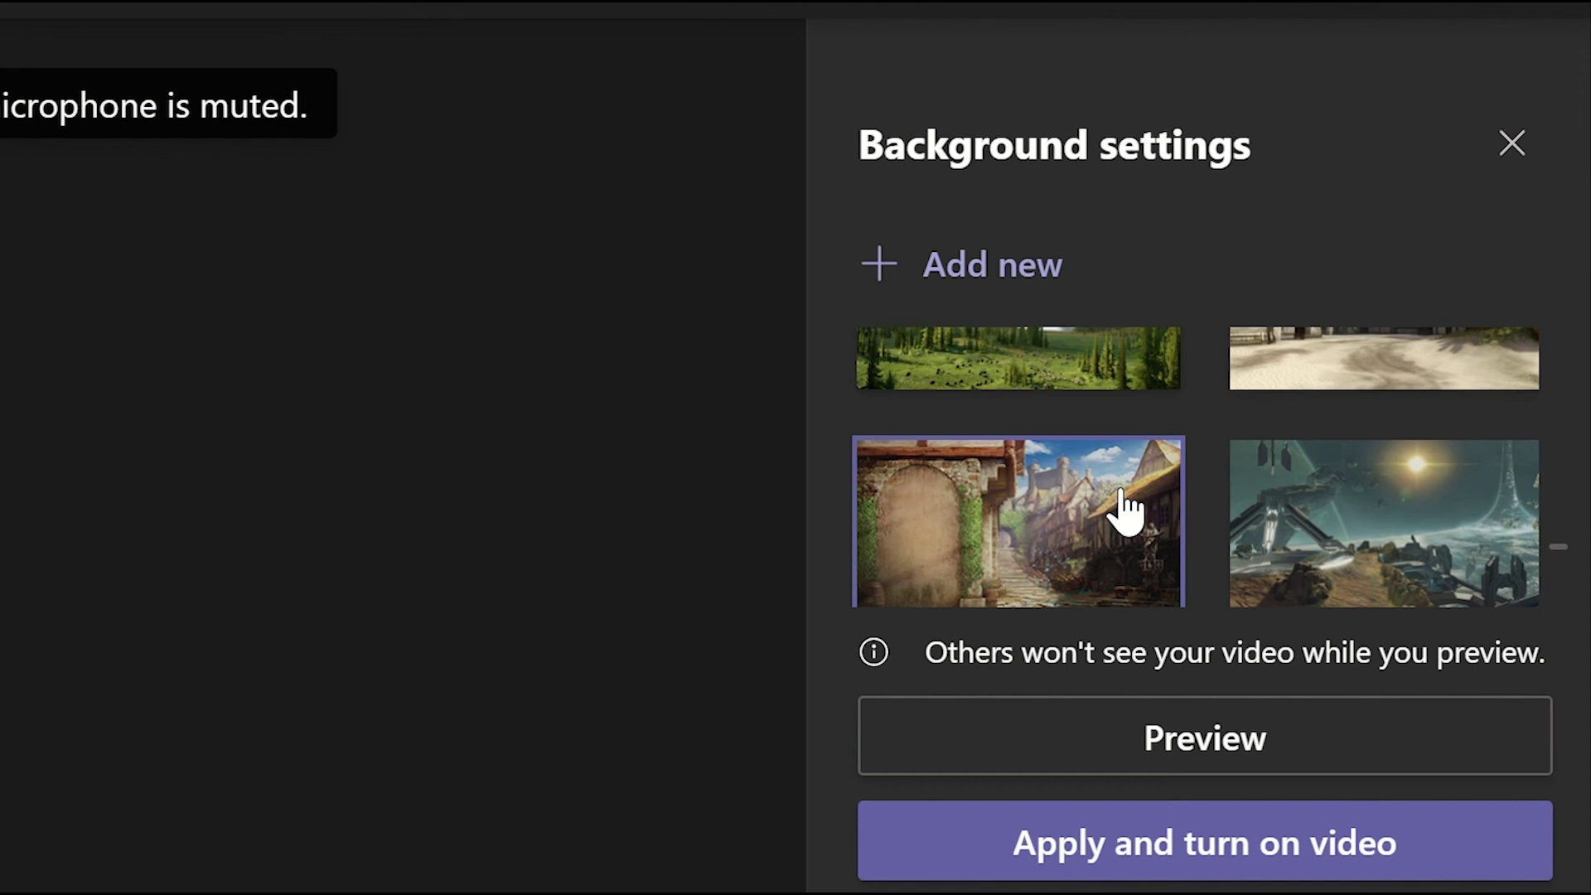
pyautogui.scroll(-3, 1125, 510)
pyautogui.scroll(-2, 1126, 510)
pyautogui.scroll(-3, 1125, 510)
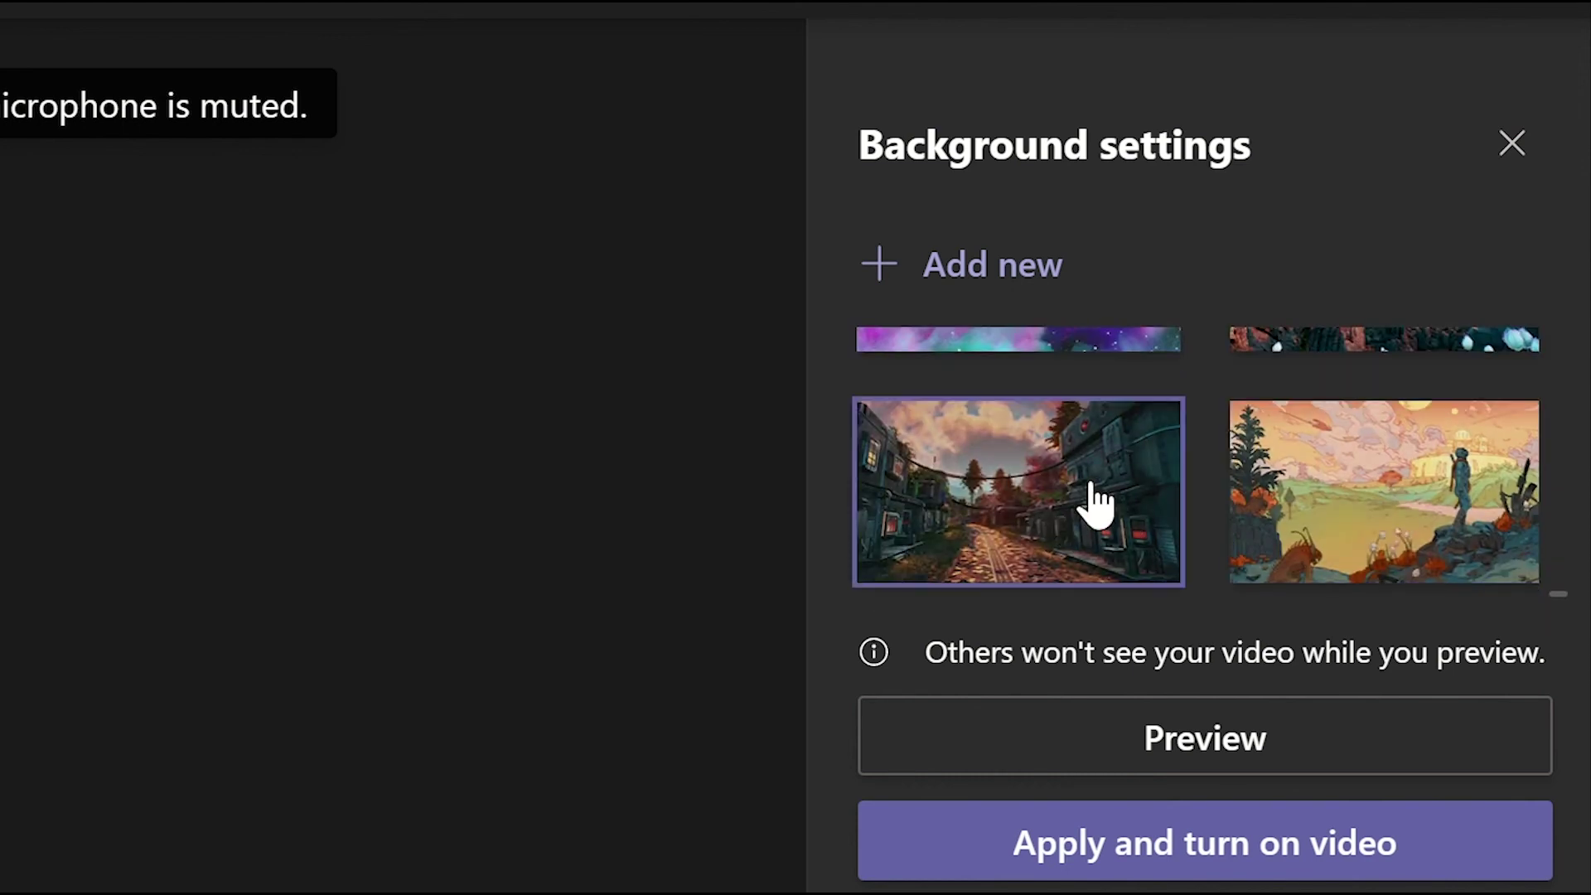
pyautogui.scroll(3, 1096, 504)
pyautogui.scroll(3, 1097, 504)
pyautogui.scroll(3, 1096, 503)
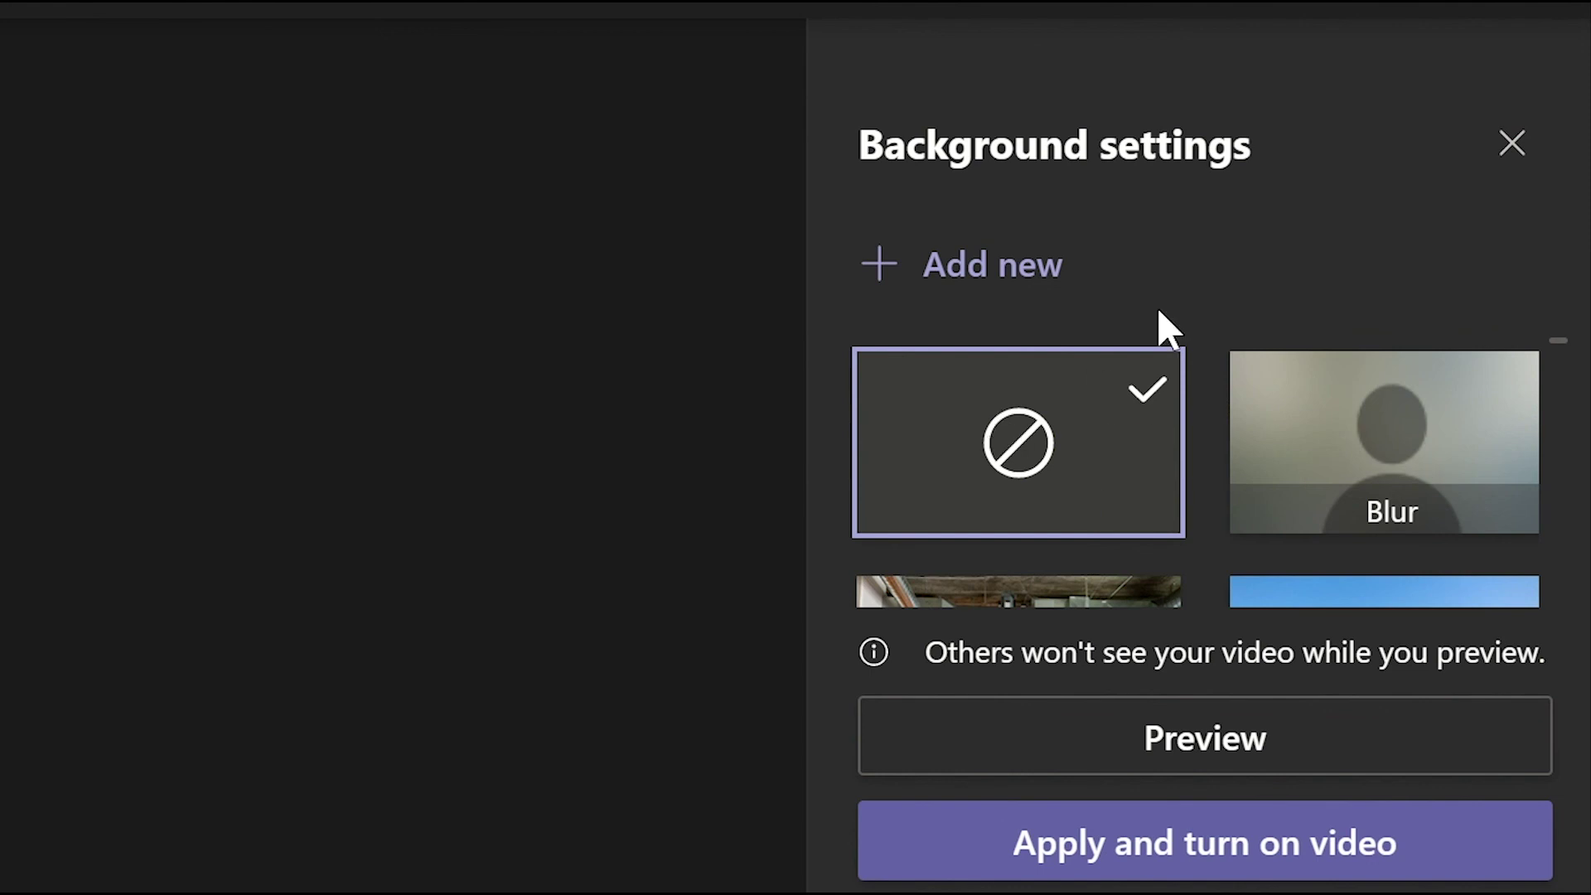
# Add the 'background' JPEG from the Teams background folder as a new custom background
pyautogui.click(990, 289)
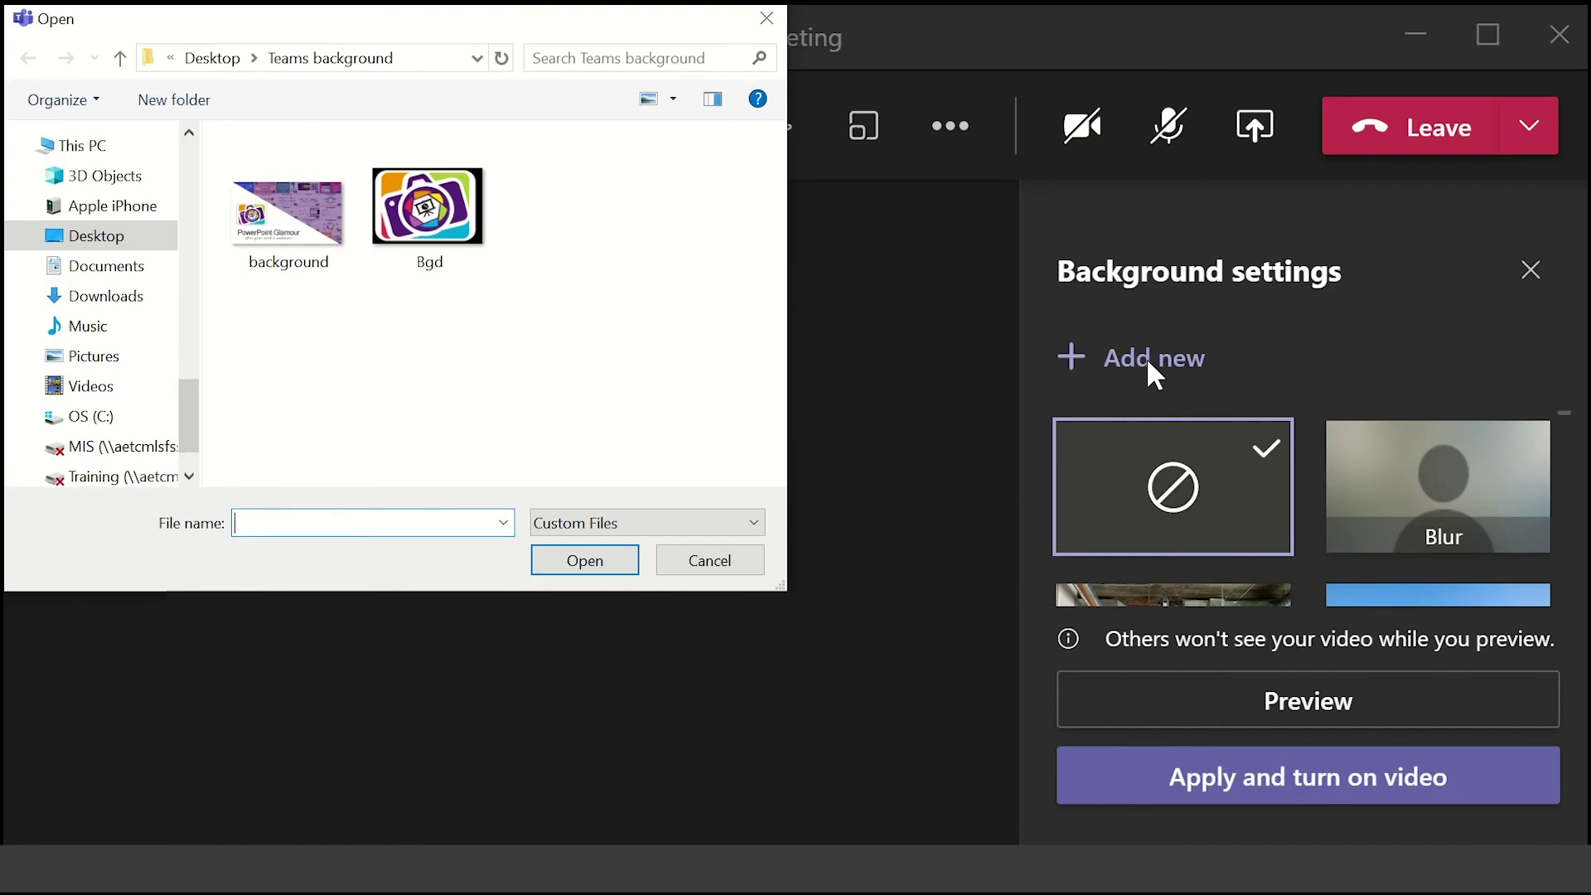
pyautogui.click(298, 237)
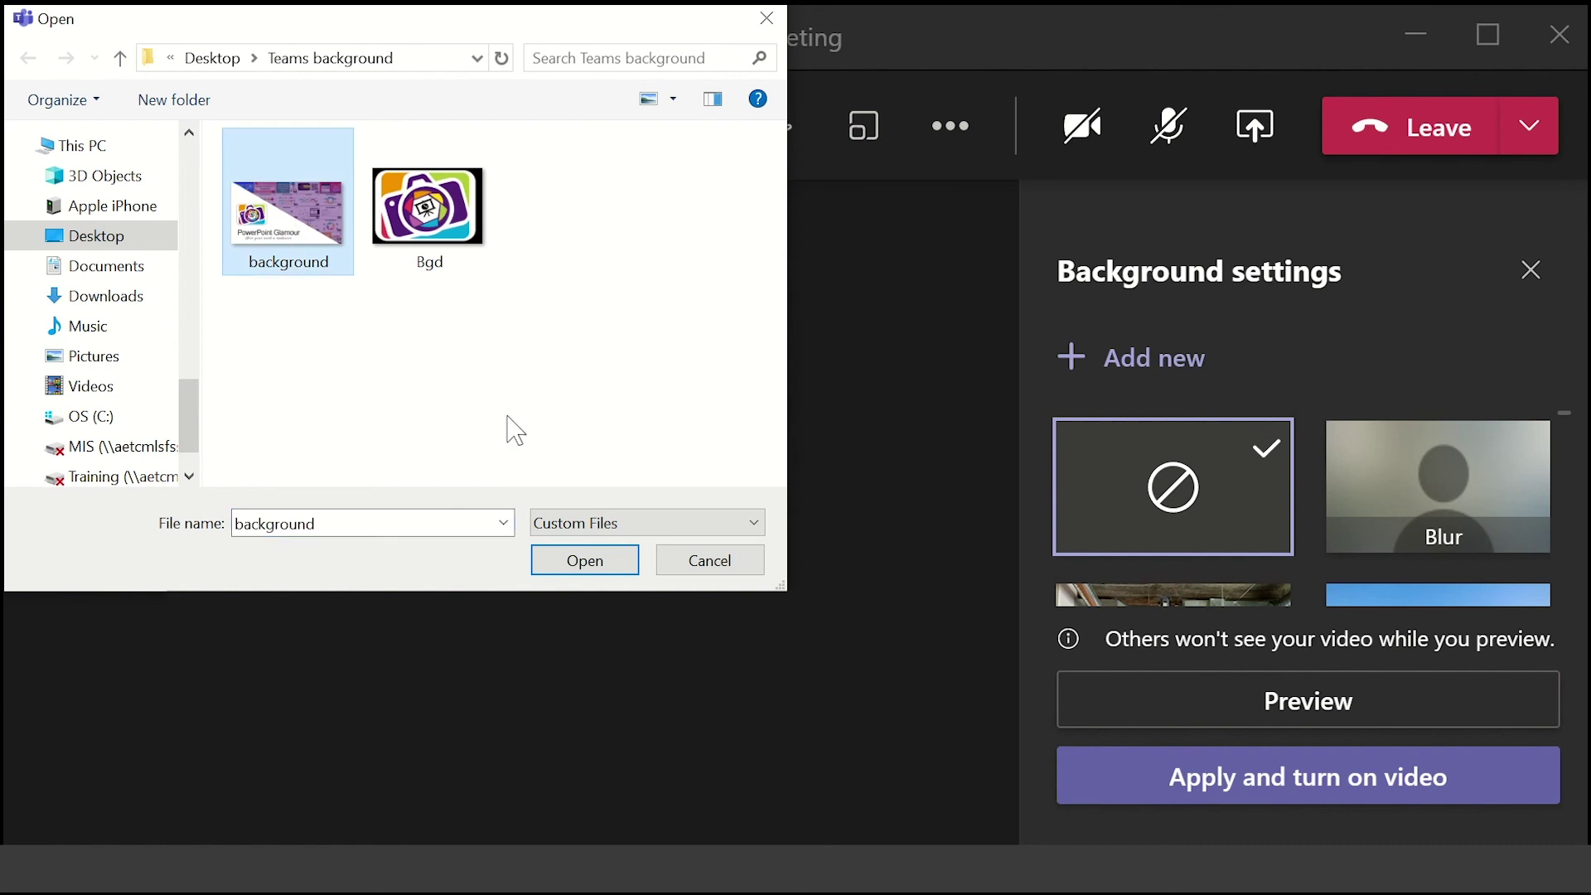
pyautogui.click(579, 560)
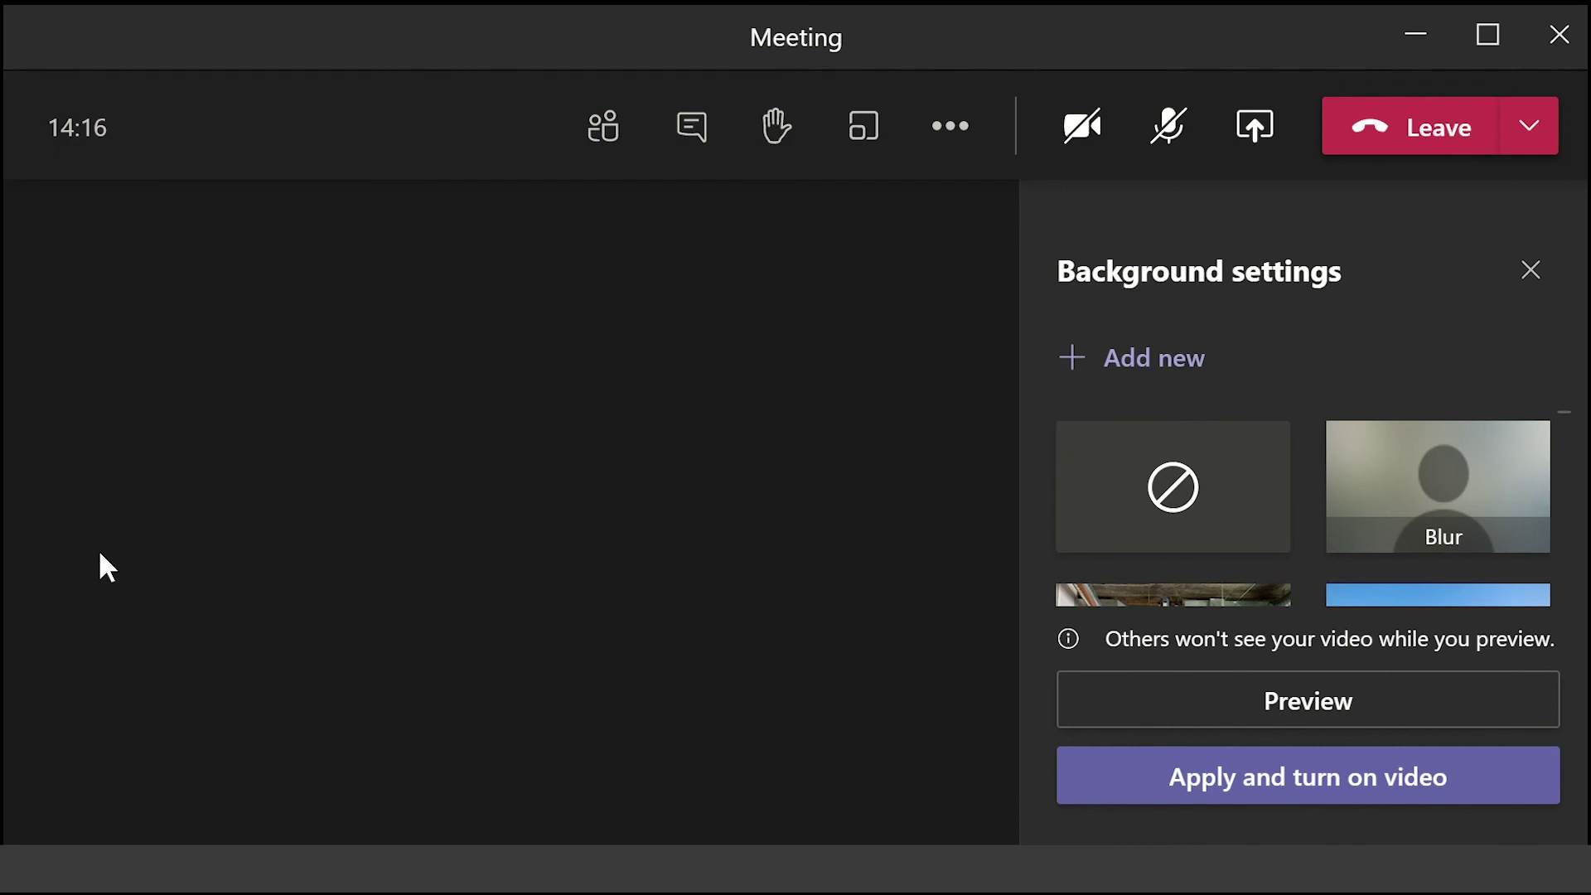
pyautogui.scroll(-2, 1373, 541)
pyautogui.scroll(-2, 1374, 541)
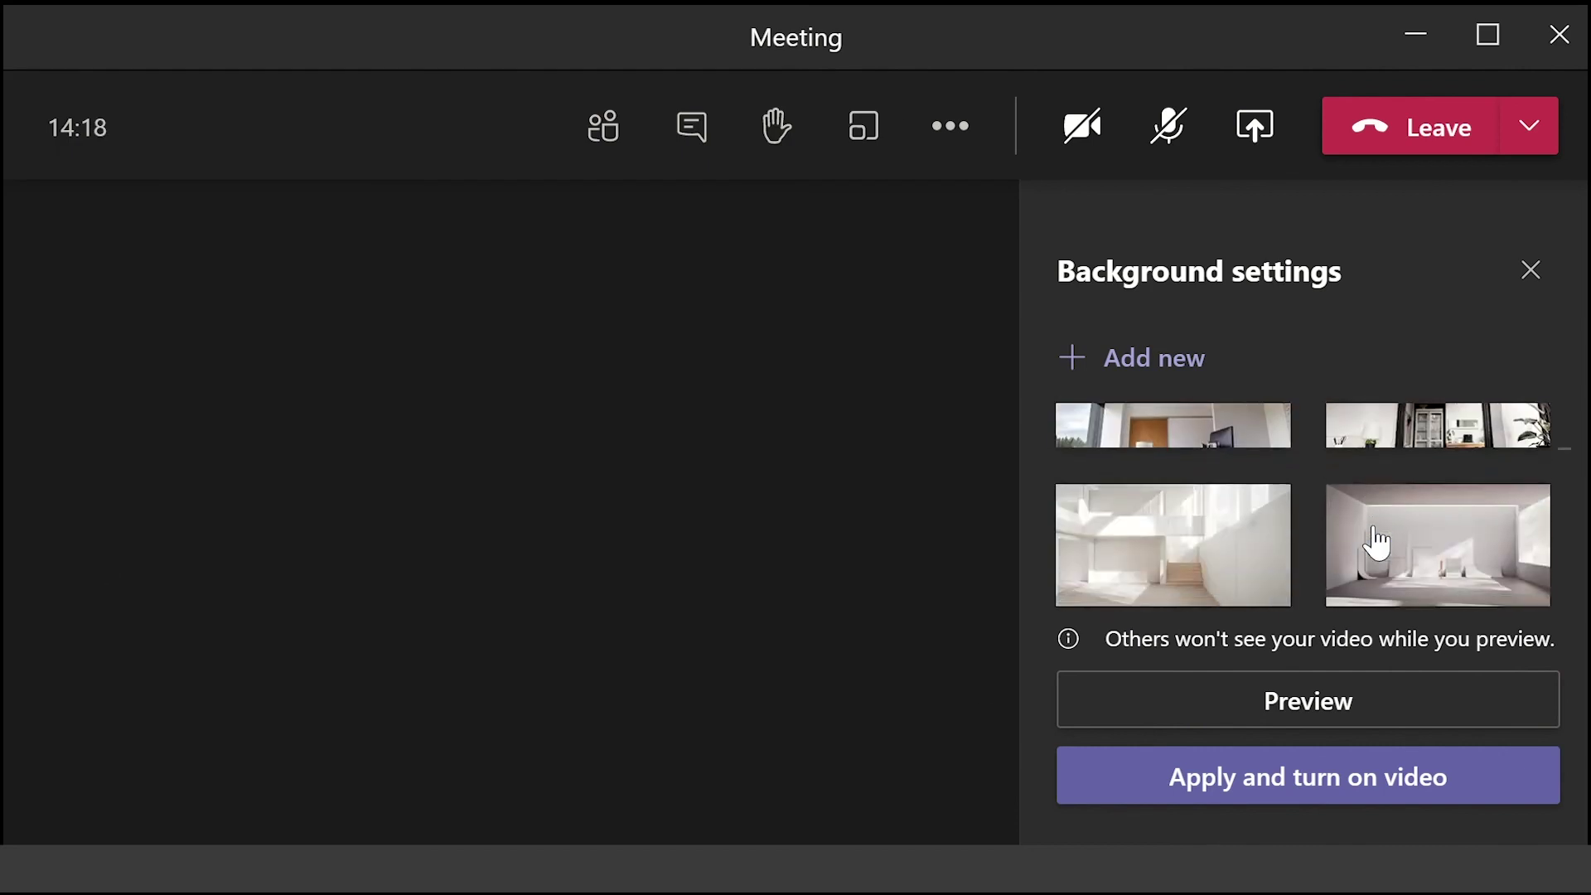
pyautogui.scroll(-2, 1374, 541)
pyautogui.scroll(-2, 1374, 541)
pyautogui.scroll(-2, 1373, 541)
pyautogui.scroll(-1, 1373, 538)
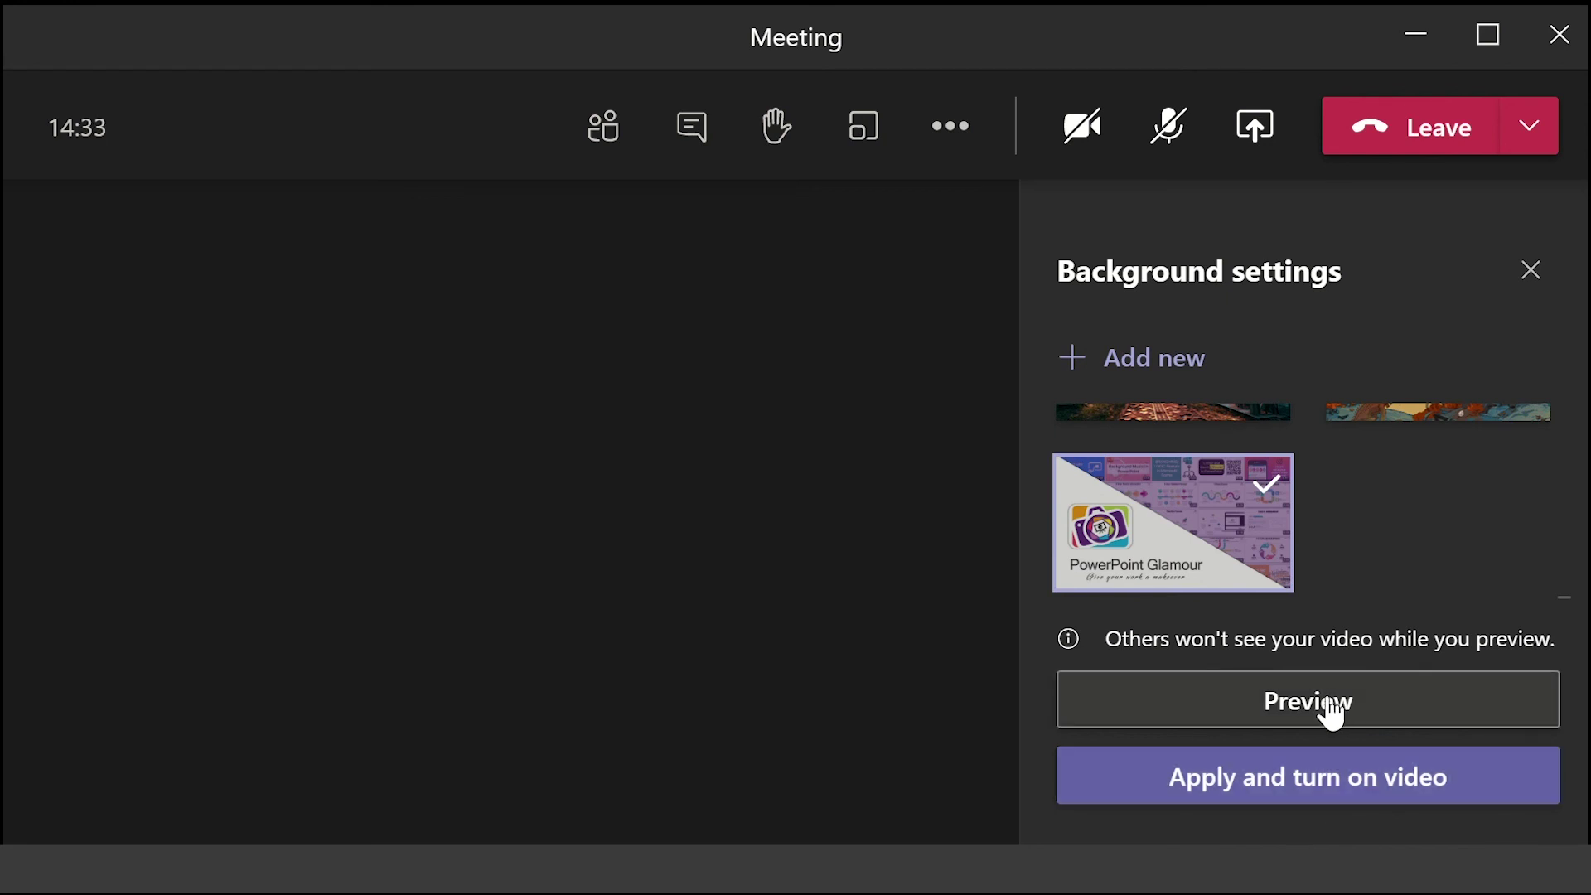
# Apply the Glamour slide background and turn the meeting video on
pyautogui.click(1327, 780)
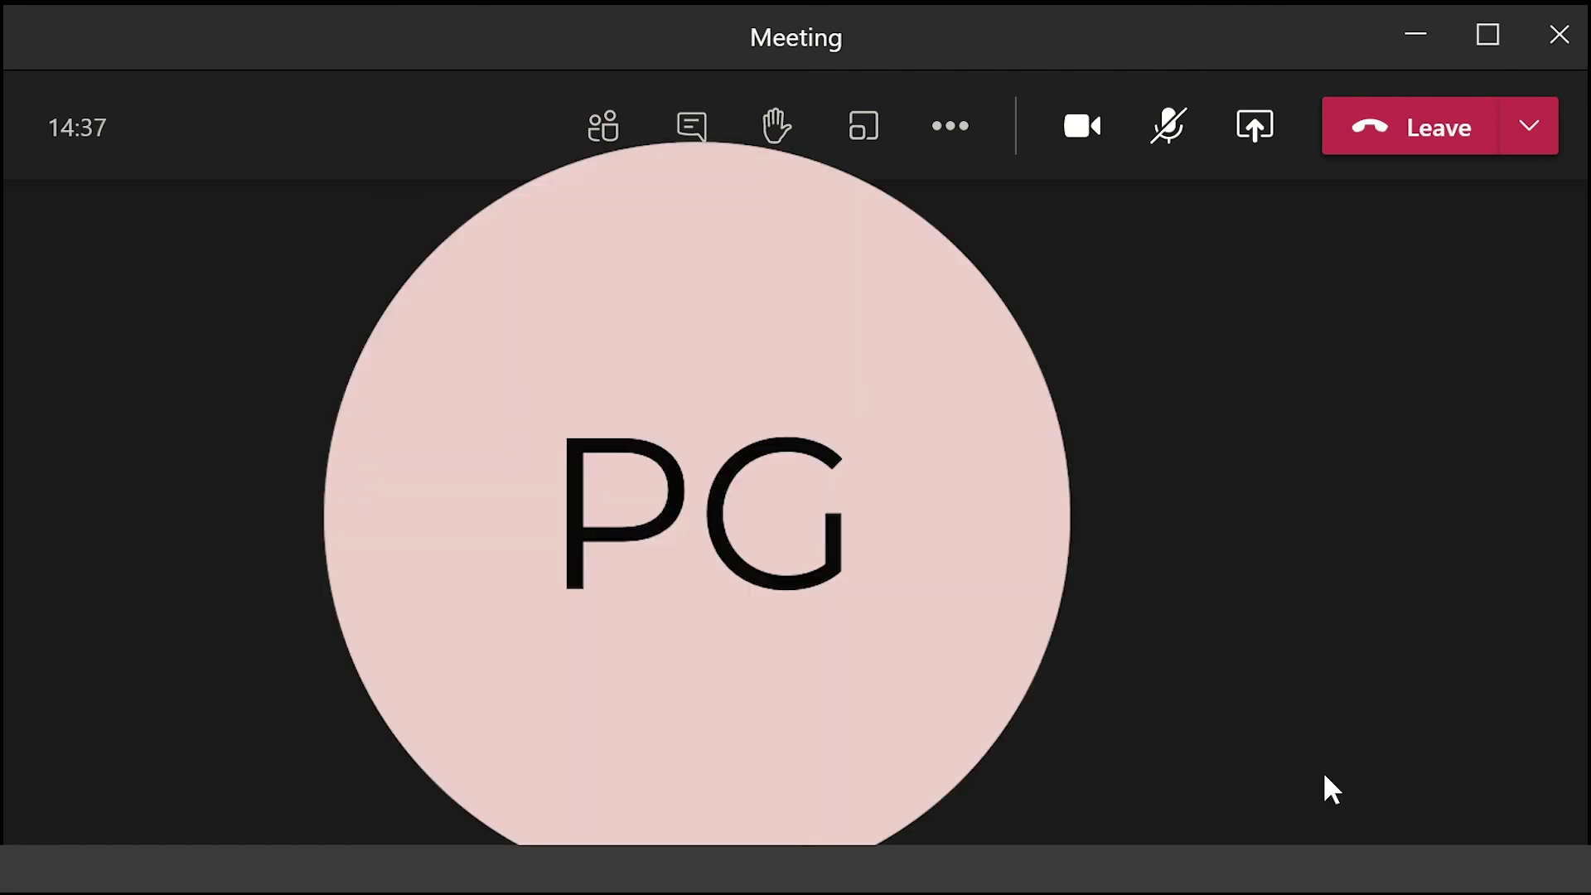